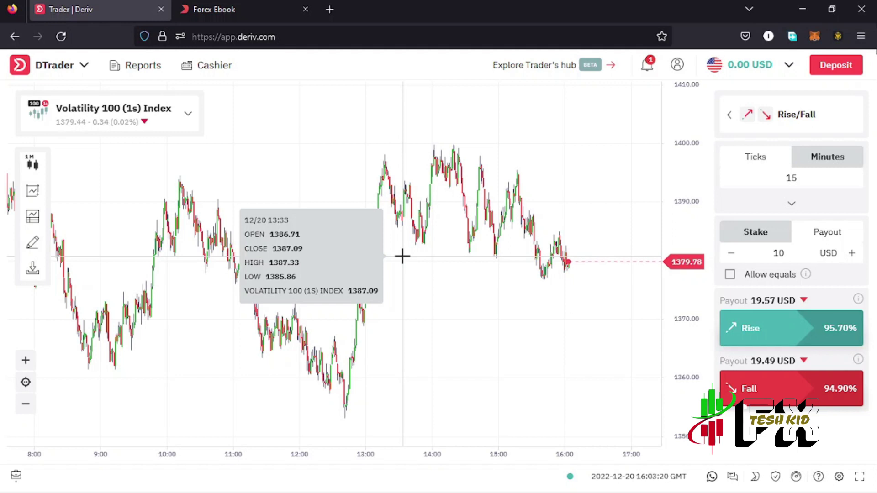
Step: Switch to the Forex Ebook tab with the free 'How to trade the forex market' guide
{"action": "left_click", "coordinate": [224, 14]}
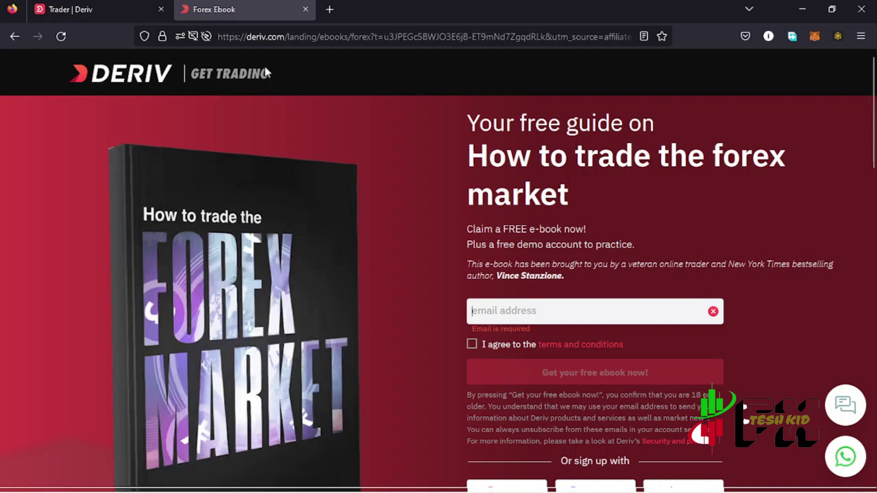
Step: Return to the Trader | Deriv tab showing the Volatility 100 (1s) Index chart
{"action": "left_click", "coordinate": [91, 11]}
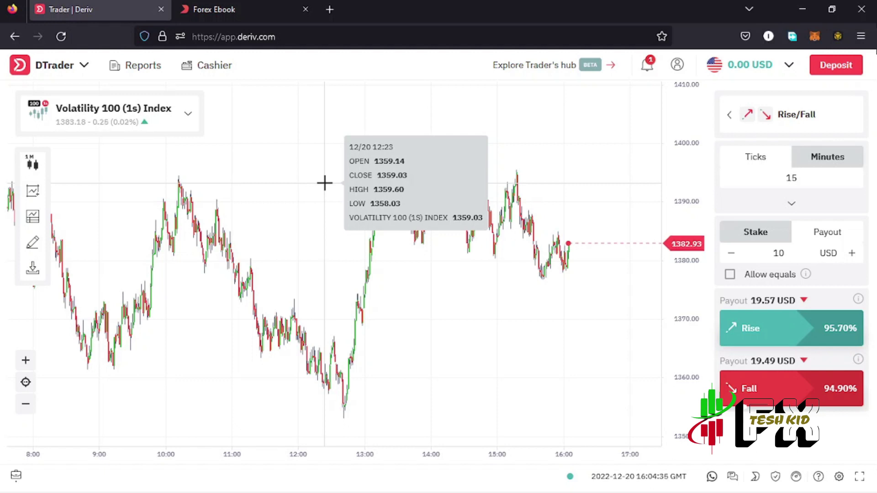
Step: Open the Cashier's Deriv P2P section listing advertisers selling USD for KES
{"action": "left_click", "coordinate": [215, 69]}
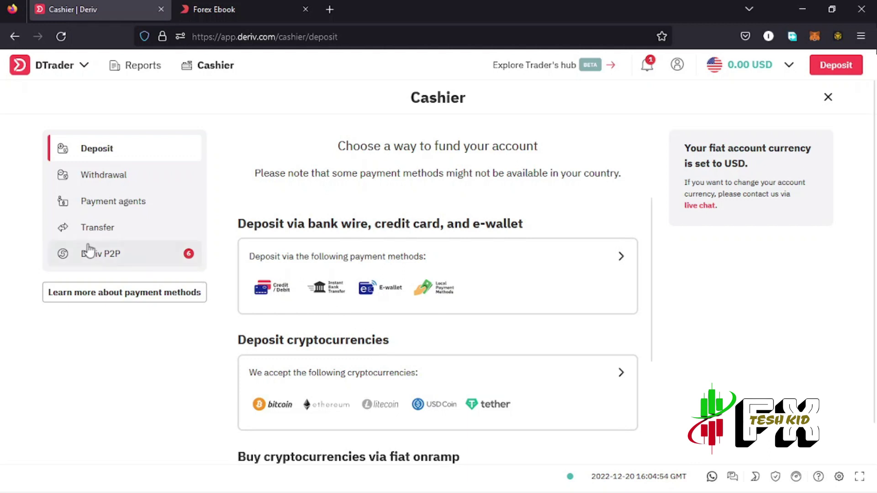
{"action": "left_click", "coordinate": [123, 269]}
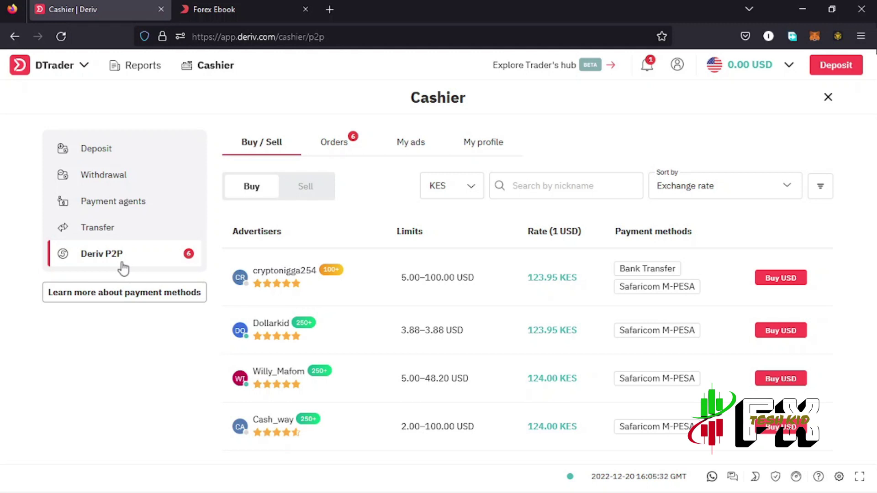
{"action": "left_click", "coordinate": [303, 189]}
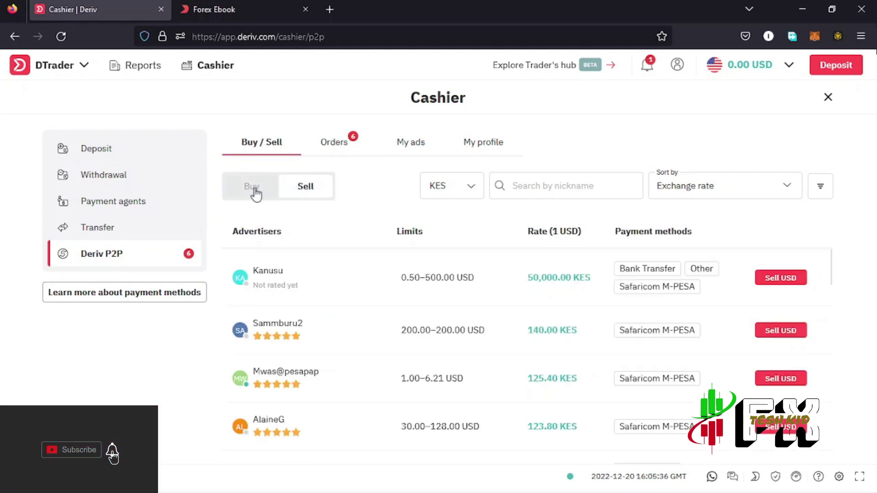
{"action": "left_click", "coordinate": [254, 194]}
{"action": "left_click", "coordinate": [304, 192]}
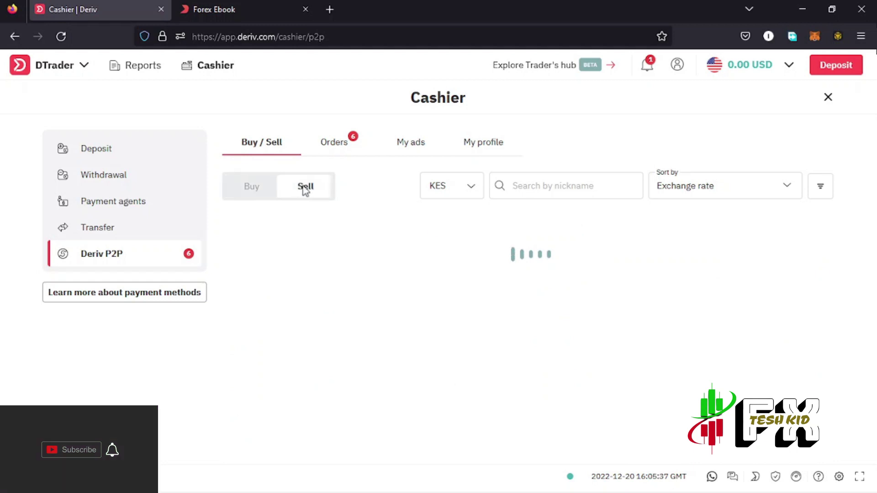
{"action": "left_click", "coordinate": [253, 193]}
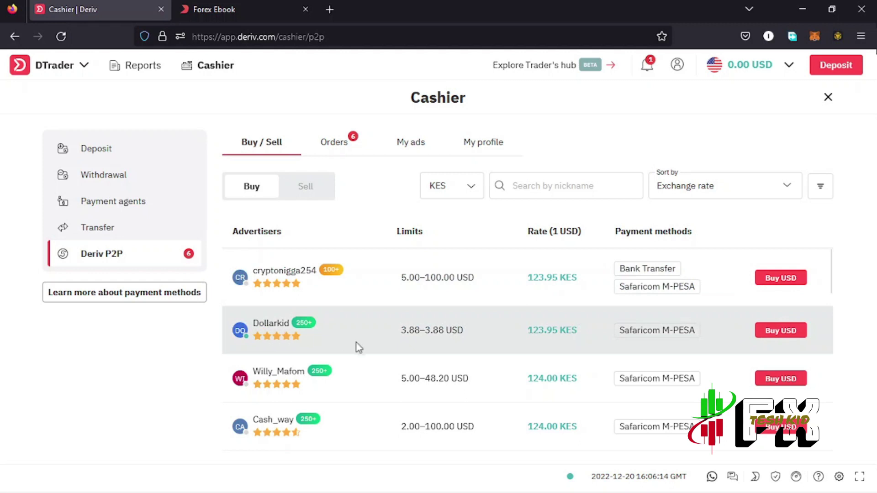
{"action": "scroll", "coordinate": [365, 349], "scroll_direction": "down", "scroll_amount": 1}
{"action": "scroll", "coordinate": [388, 355], "scroll_direction": "down", "scroll_amount": 6}
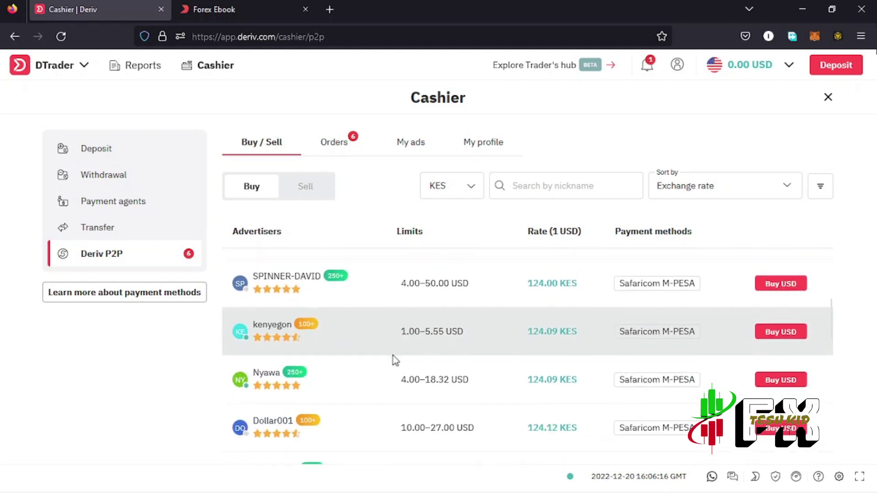
{"action": "scroll", "coordinate": [396, 362], "scroll_direction": "down", "scroll_amount": 4}
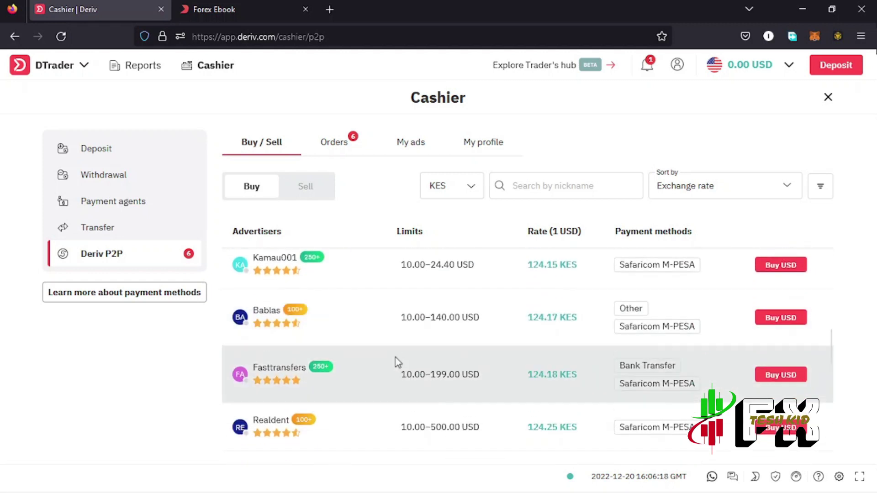
{"action": "scroll", "coordinate": [397, 362], "scroll_direction": "down", "scroll_amount": 7}
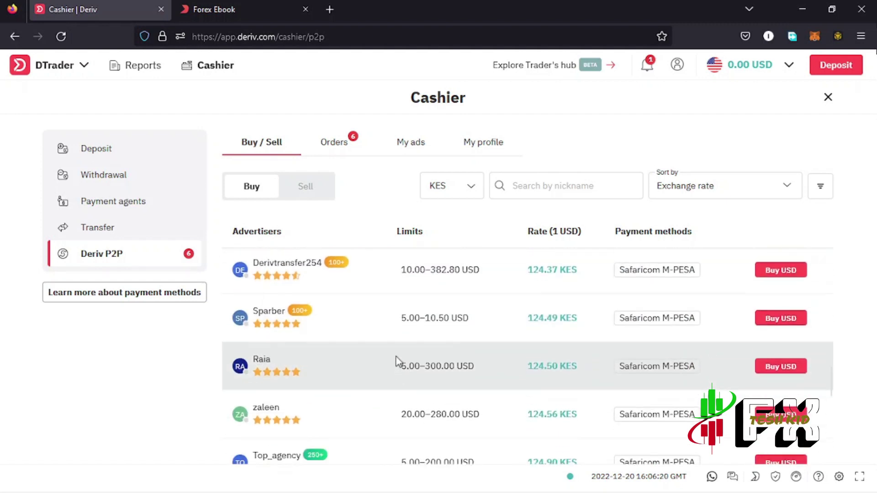
{"action": "scroll", "coordinate": [396, 361], "scroll_direction": "down", "scroll_amount": 5}
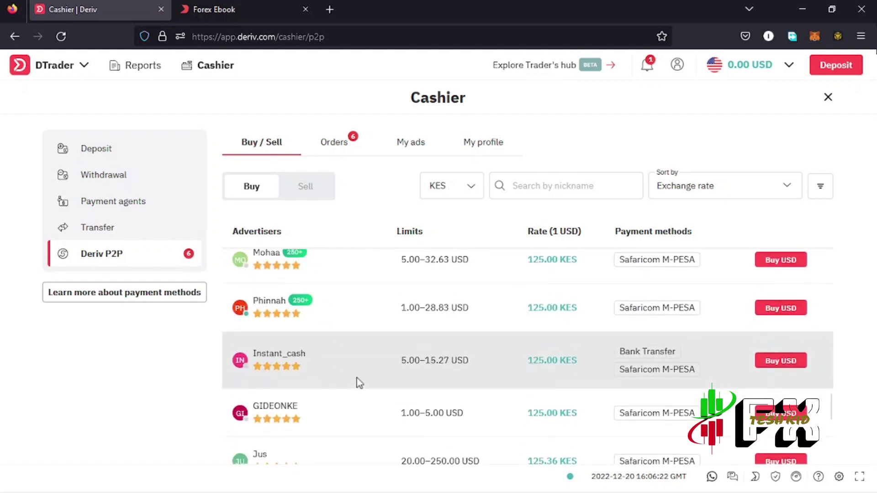
{"action": "scroll", "coordinate": [359, 382], "scroll_direction": "down", "scroll_amount": 2}
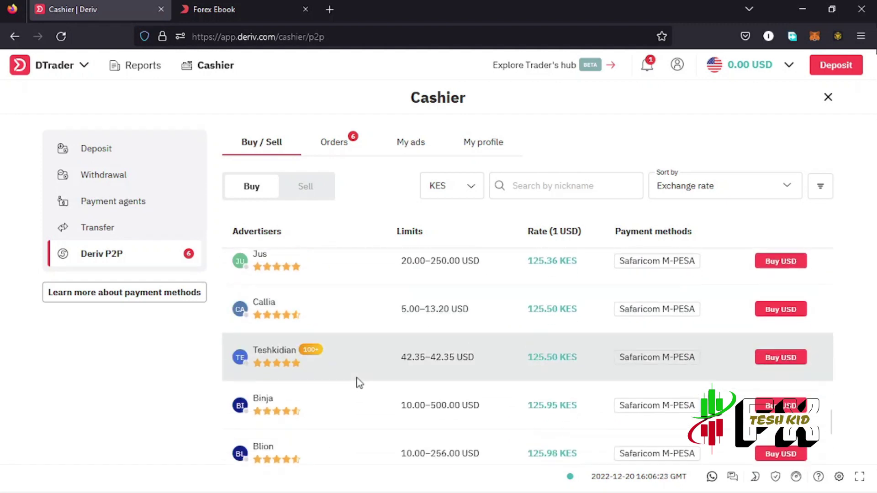
{"action": "left_click", "coordinate": [274, 350]}
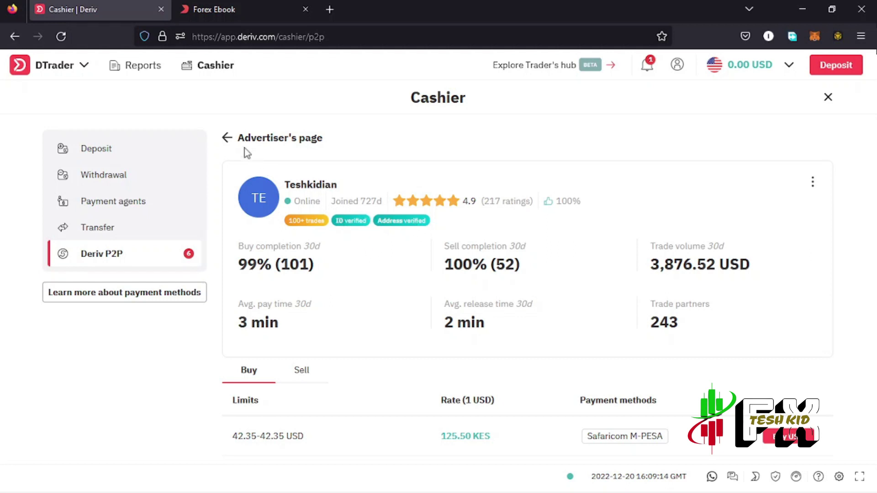
{"action": "left_click", "coordinate": [227, 141]}
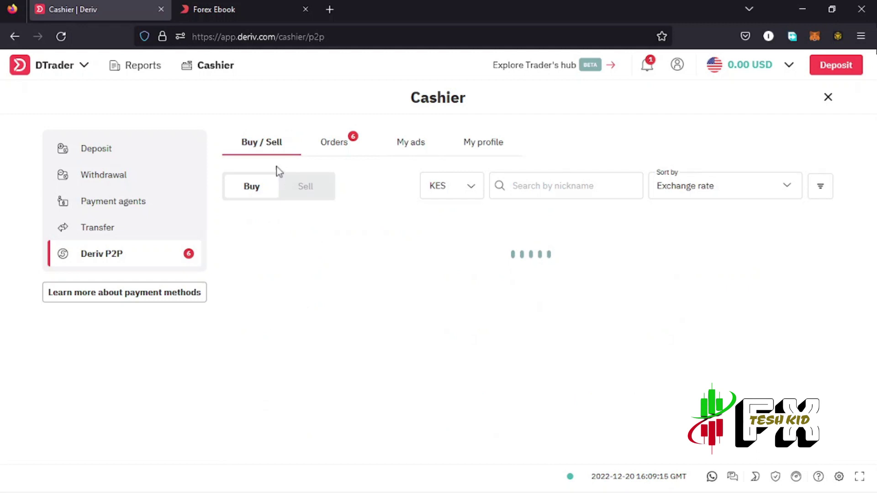
Step: Place a Buy USD order for 42.35 USD at 125.50 KES from the listed advertiser
{"action": "scroll", "coordinate": [645, 355], "scroll_direction": "down", "scroll_amount": 8}
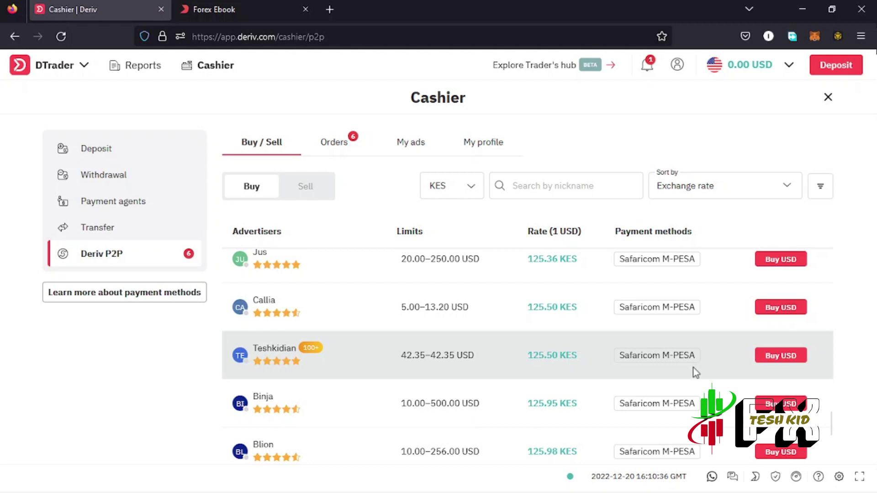
{"action": "scroll", "coordinate": [690, 372], "scroll_direction": "up", "scroll_amount": 2}
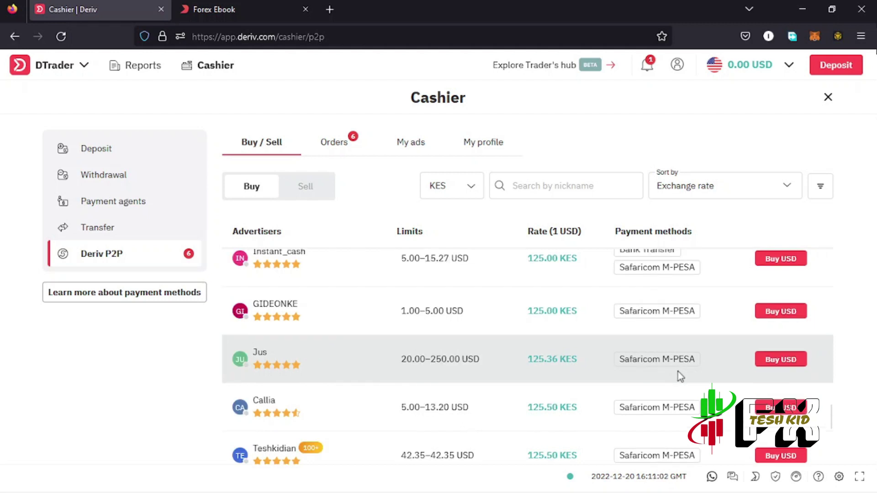
{"action": "scroll", "coordinate": [677, 372], "scroll_direction": "up", "scroll_amount": 2}
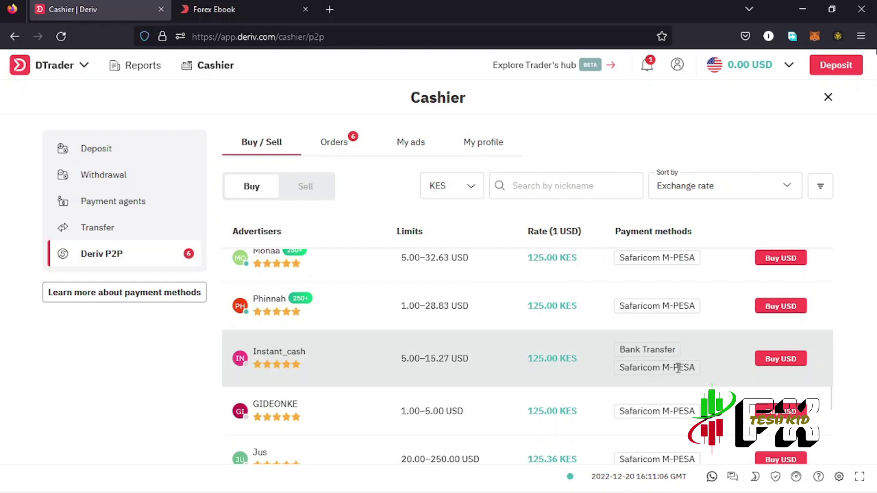
{"action": "scroll", "coordinate": [677, 367], "scroll_direction": "down", "scroll_amount": 4}
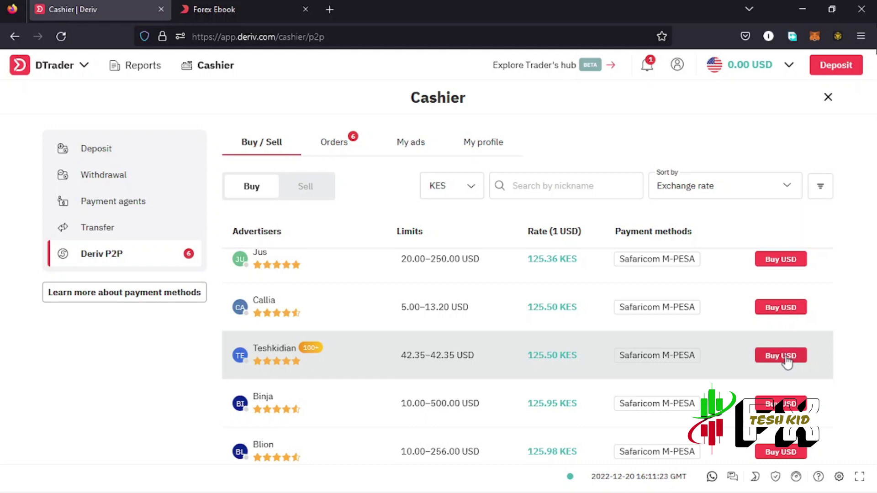
{"action": "left_click", "coordinate": [779, 356]}
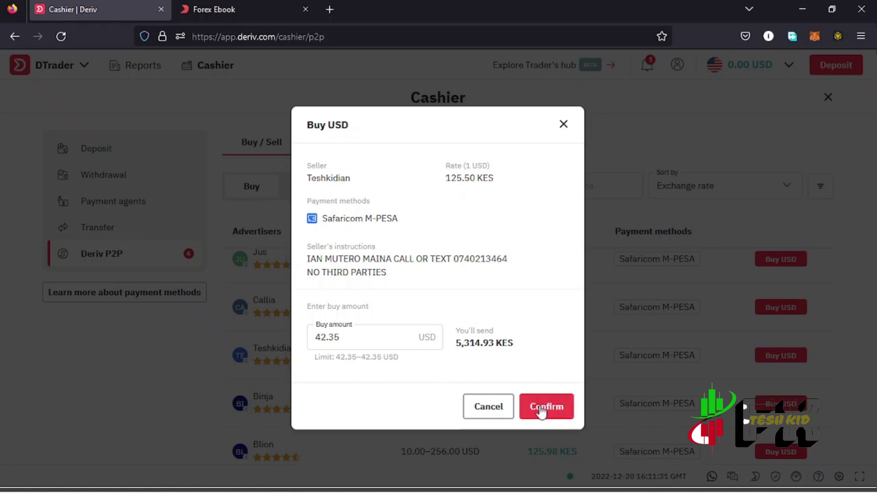
{"action": "left_click", "coordinate": [548, 408]}
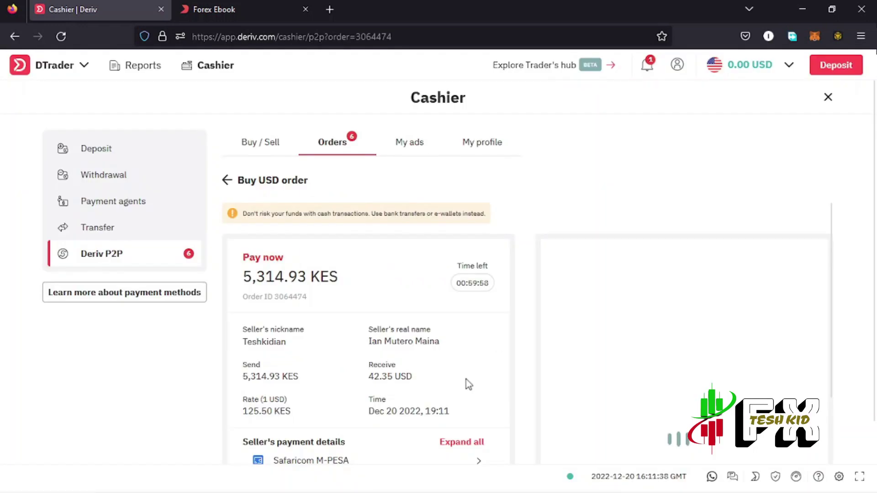
Step: Expand the seller's Safaricom M-PESA payment details and select the account number
{"action": "scroll", "coordinate": [466, 383], "scroll_direction": "down", "scroll_amount": 2}
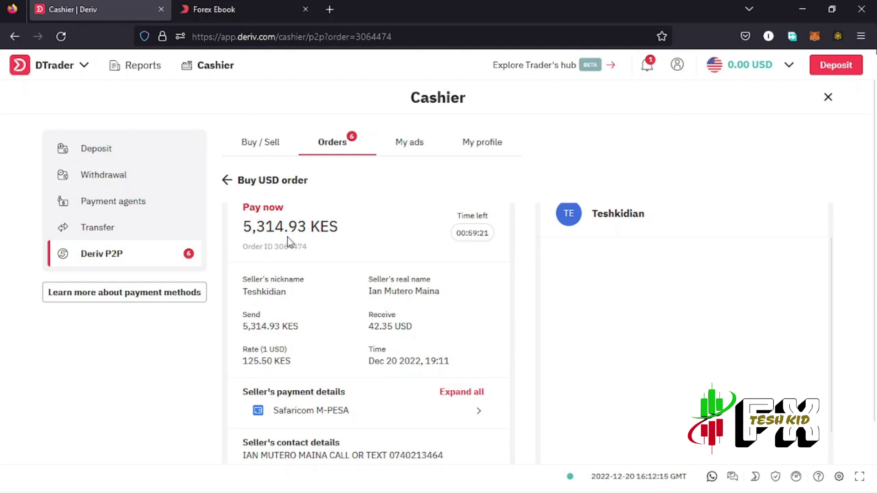
{"action": "scroll", "coordinate": [287, 237], "scroll_direction": "down", "scroll_amount": 2}
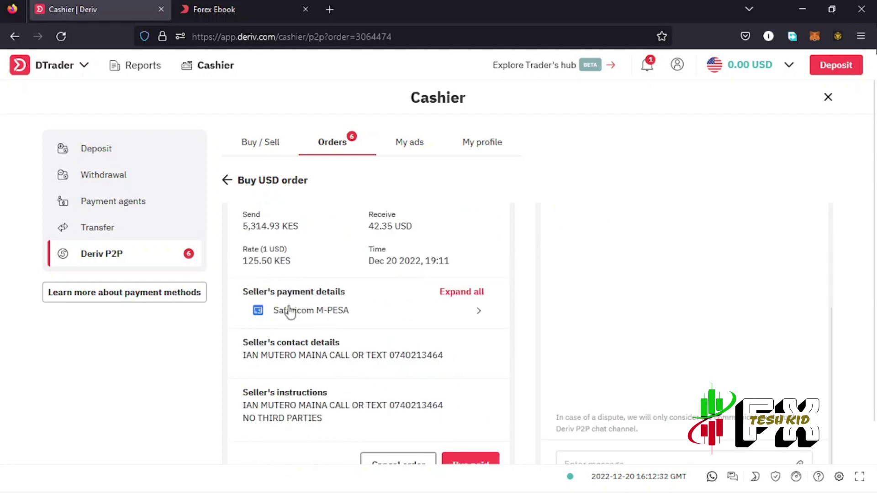
{"action": "left_click", "coordinate": [480, 316]}
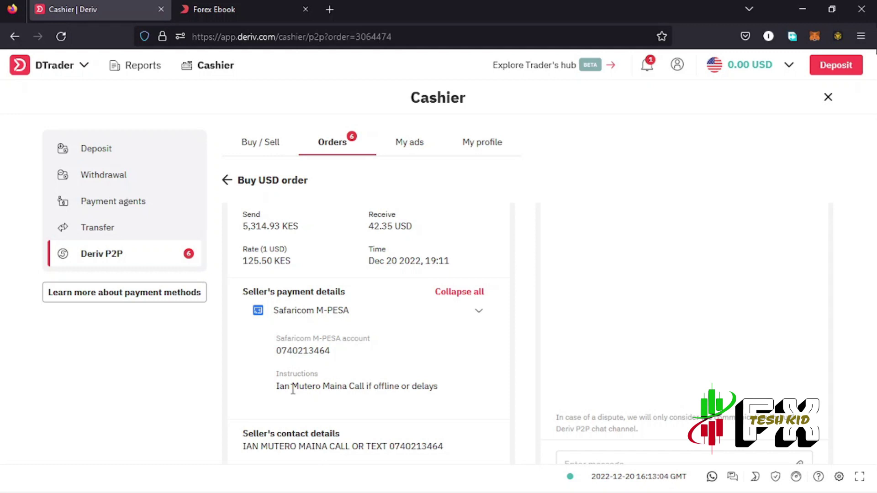
{"action": "scroll", "coordinate": [352, 418], "scroll_direction": "down", "scroll_amount": 2}
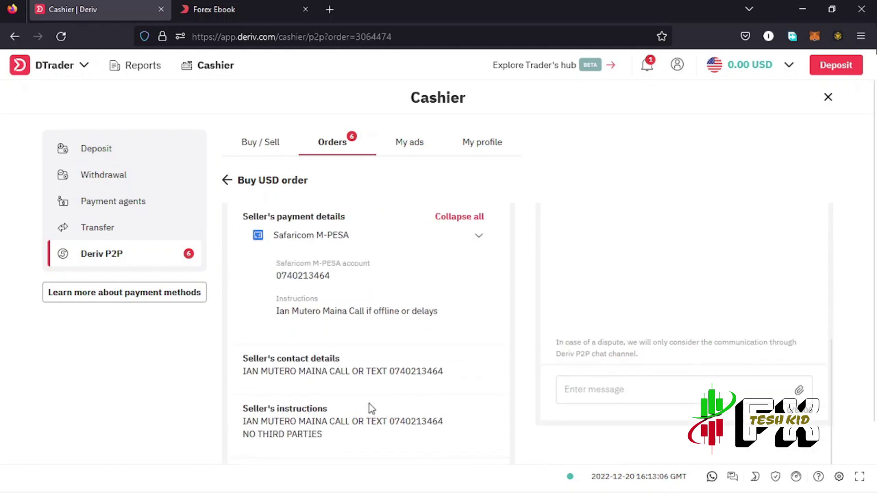
{"action": "scroll", "coordinate": [372, 404], "scroll_direction": "up", "scroll_amount": 3}
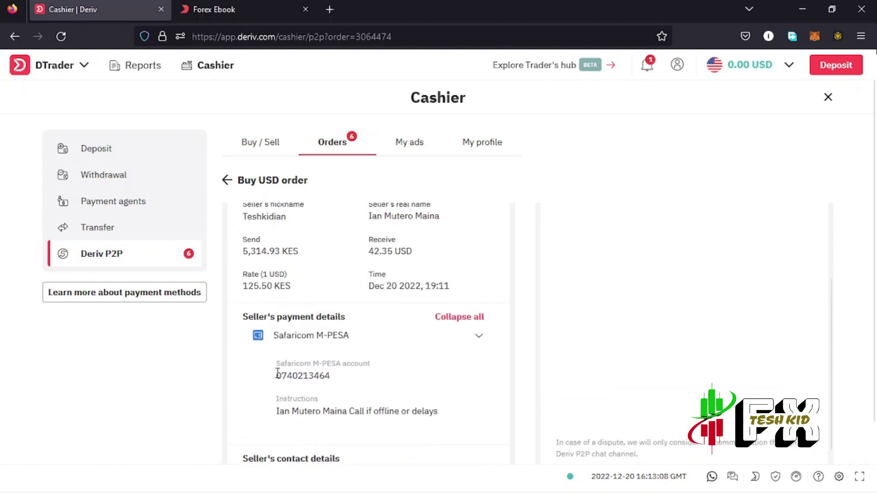
{"action": "left_click_drag", "start_coordinate": [276, 375], "coordinate": [339, 379]}
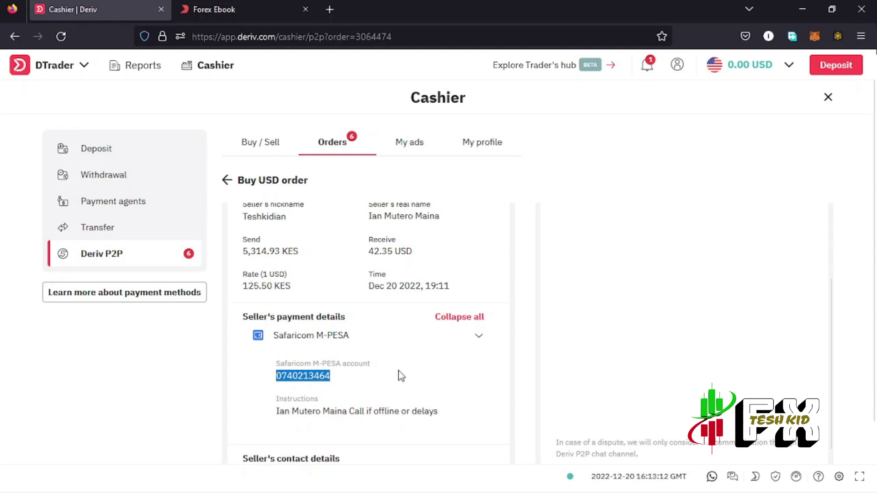
{"action": "scroll", "coordinate": [399, 374], "scroll_direction": "down", "scroll_amount": 5}
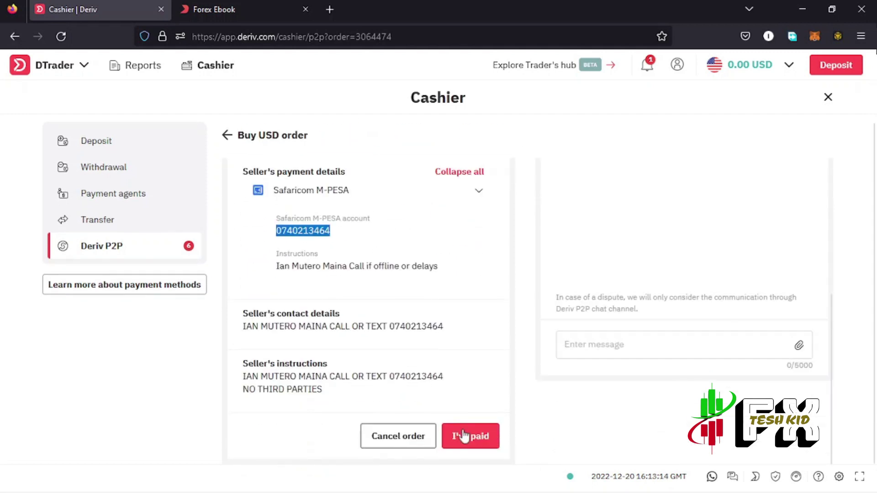
Step: Confirm 'Yes, I've paid' so the seller releases the 42.35 USD
{"action": "left_click", "coordinate": [466, 440]}
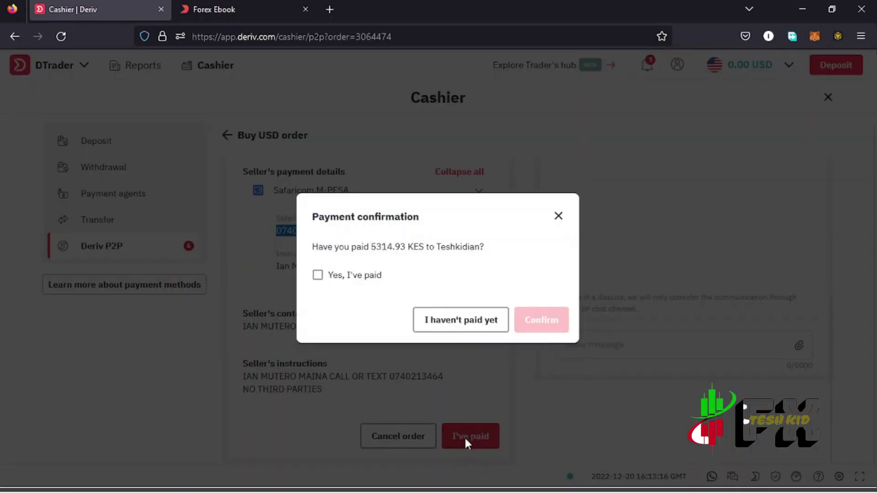
{"action": "left_click", "coordinate": [319, 277]}
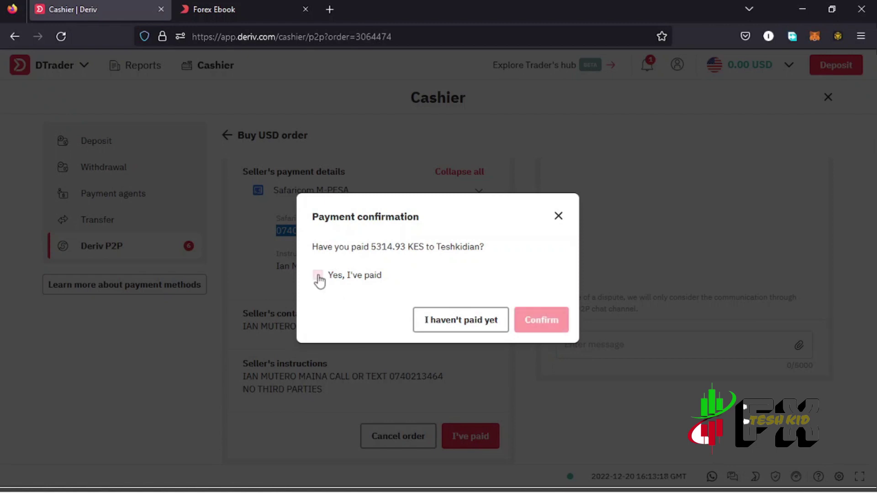
{"action": "left_click", "coordinate": [538, 321]}
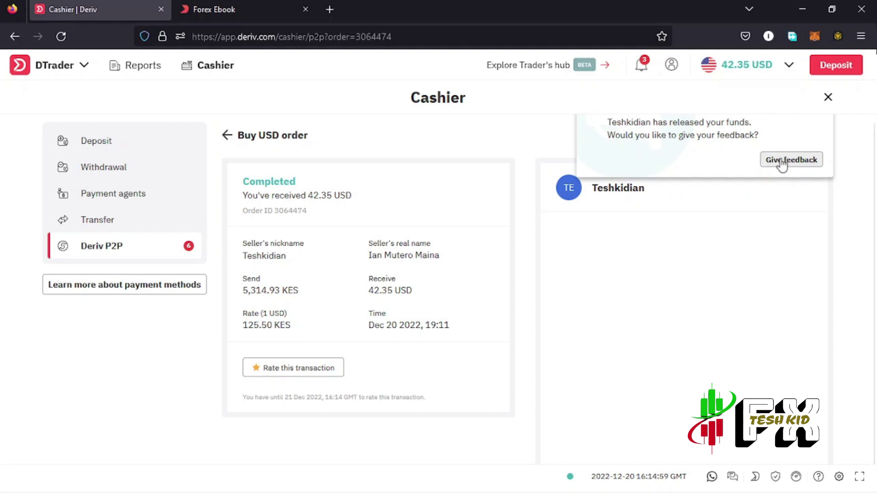
Step: Give the seller a five-star rating for the completed buy order
{"action": "left_click", "coordinate": [781, 161]}
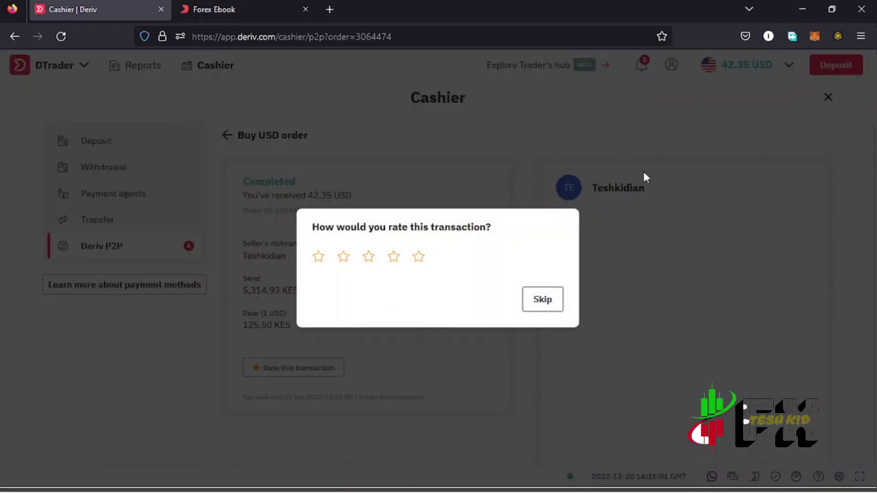
{"action": "left_click", "coordinate": [424, 261]}
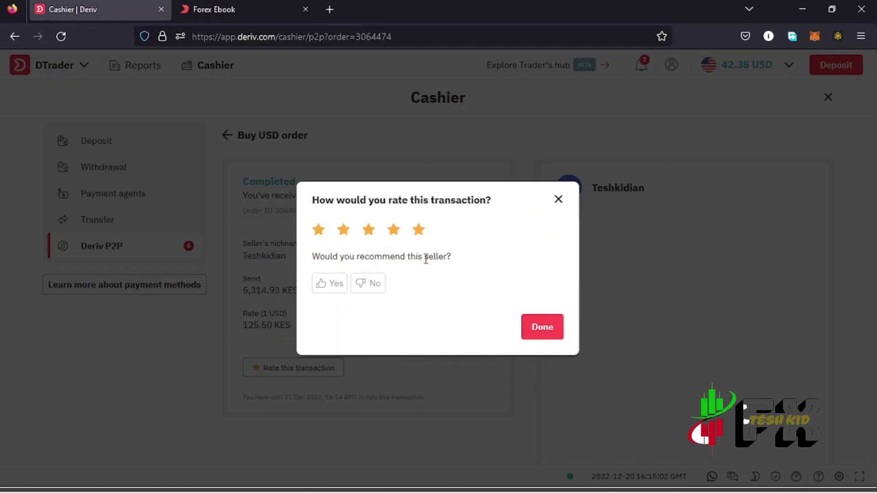
{"action": "left_click", "coordinate": [319, 229]}
{"action": "left_click", "coordinate": [427, 235]}
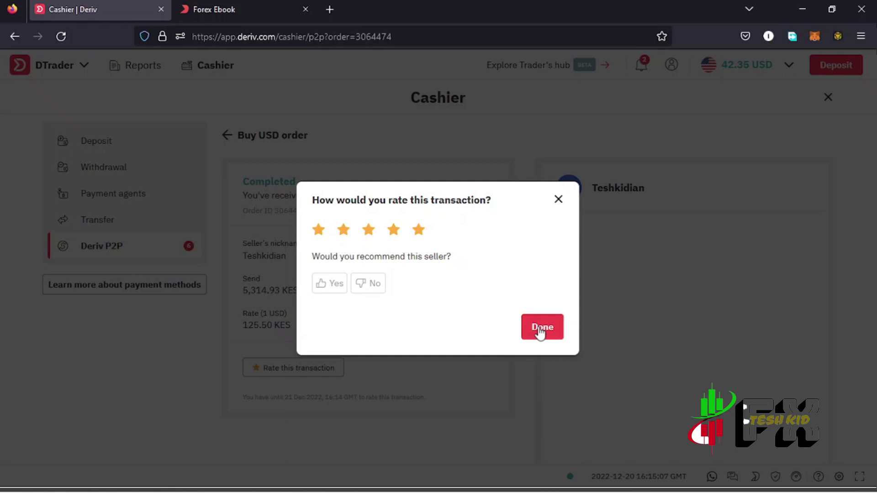
{"action": "left_click", "coordinate": [542, 327]}
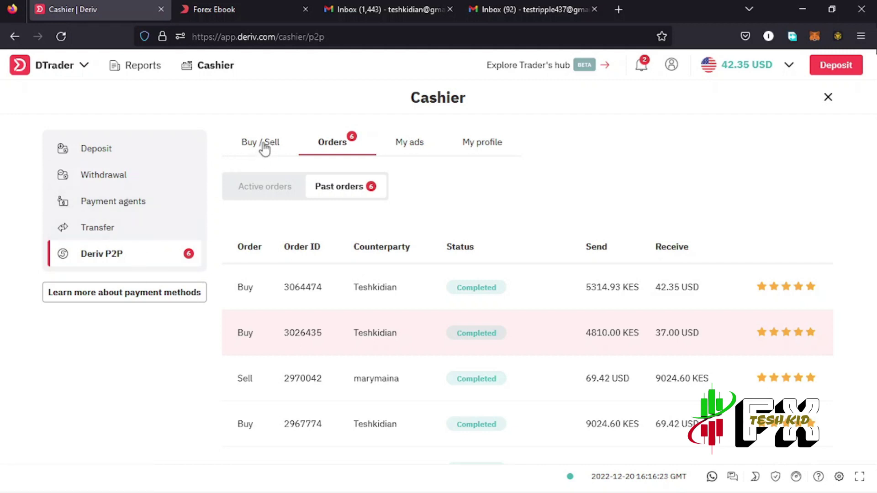
Step: Switch Buy / Sell to Sell offers and browse USD buyers paying 122.00 KES
{"action": "left_click", "coordinate": [261, 146]}
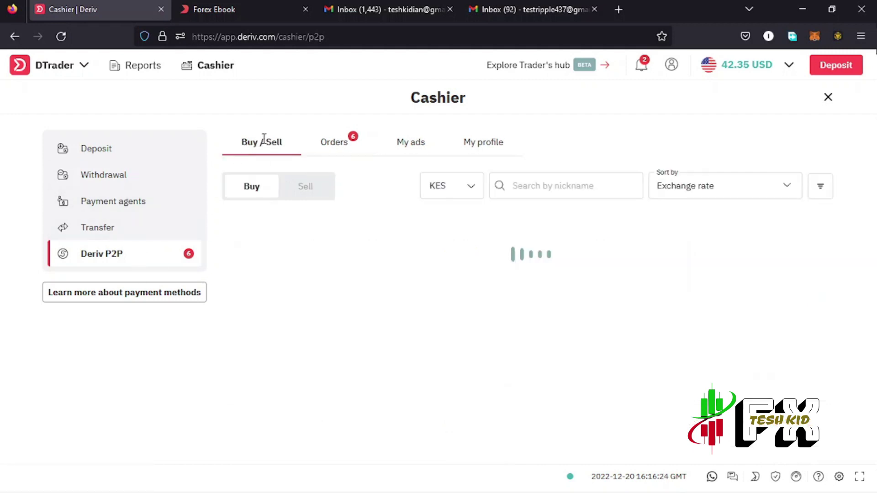
{"action": "left_click", "coordinate": [305, 189]}
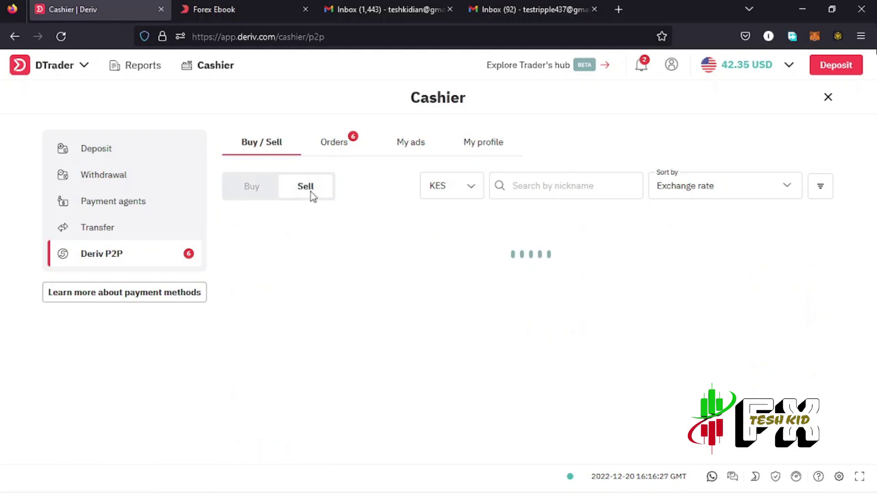
{"action": "scroll", "coordinate": [462, 317], "scroll_direction": "down", "scroll_amount": 5}
{"action": "scroll", "coordinate": [474, 340], "scroll_direction": "down", "scroll_amount": 3}
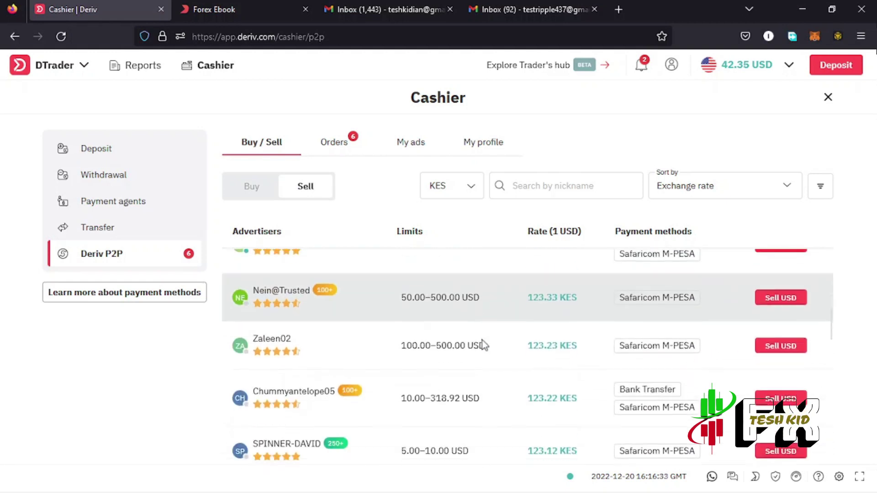
{"action": "scroll", "coordinate": [483, 341], "scroll_direction": "down", "scroll_amount": 5}
{"action": "scroll", "coordinate": [522, 340], "scroll_direction": "down", "scroll_amount": 5}
{"action": "scroll", "coordinate": [527, 357], "scroll_direction": "down", "scroll_amount": 7}
{"action": "scroll", "coordinate": [527, 355], "scroll_direction": "down", "scroll_amount": 8}
{"action": "scroll", "coordinate": [527, 361], "scroll_direction": "down", "scroll_amount": 8}
{"action": "scroll", "coordinate": [516, 352], "scroll_direction": "up", "scroll_amount": 15}
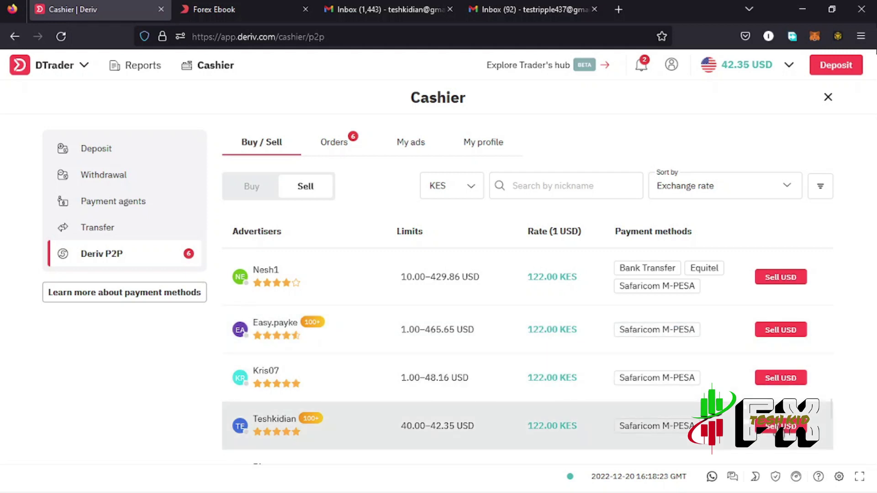
Step: Start selling 42.35 USD to the 122.00 KES buyer, receiving via Safaricom M-PESA
{"action": "left_click", "coordinate": [781, 426]}
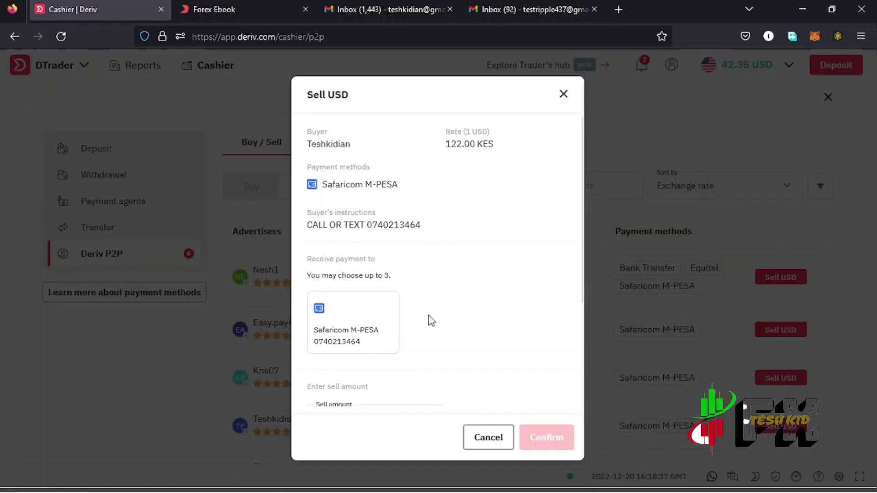
{"action": "scroll", "coordinate": [431, 320], "scroll_direction": "down", "scroll_amount": 3}
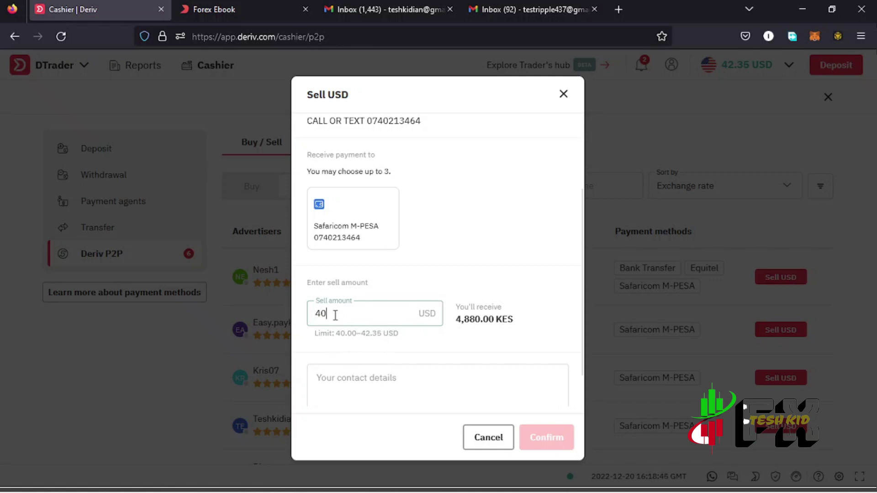
{"action": "key", "text": "BackSpace"}
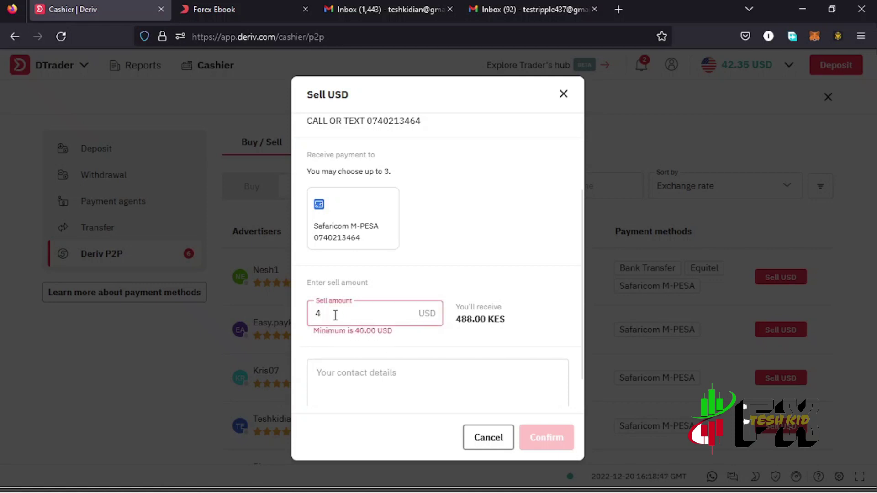
{"action": "type", "text": "2.35"}
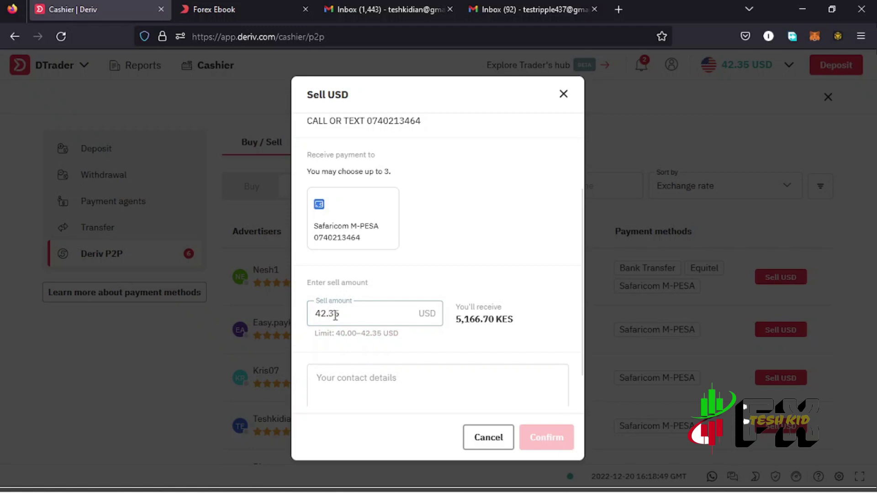
{"action": "left_click", "coordinate": [344, 215]}
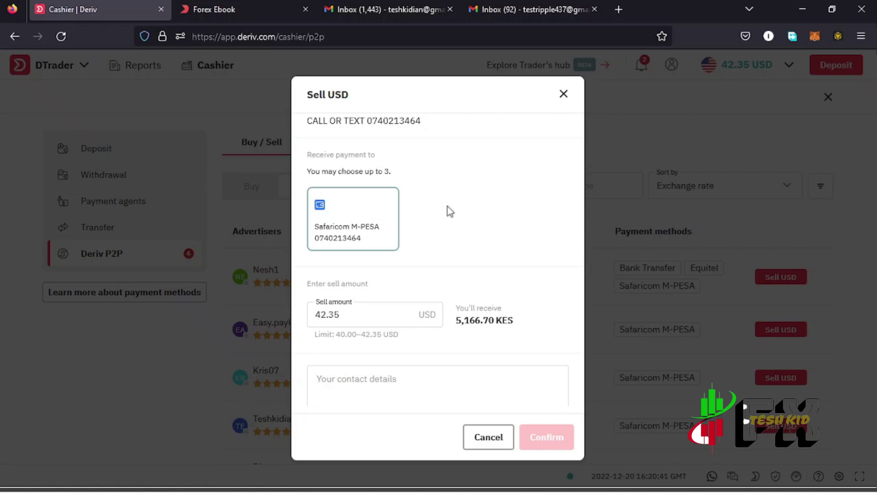
Step: Enter a contact phone number plus a note to call in case of delays, and confirm
{"action": "scroll", "coordinate": [413, 271], "scroll_direction": "down", "scroll_amount": 2}
{"action": "left_click", "coordinate": [366, 324]}
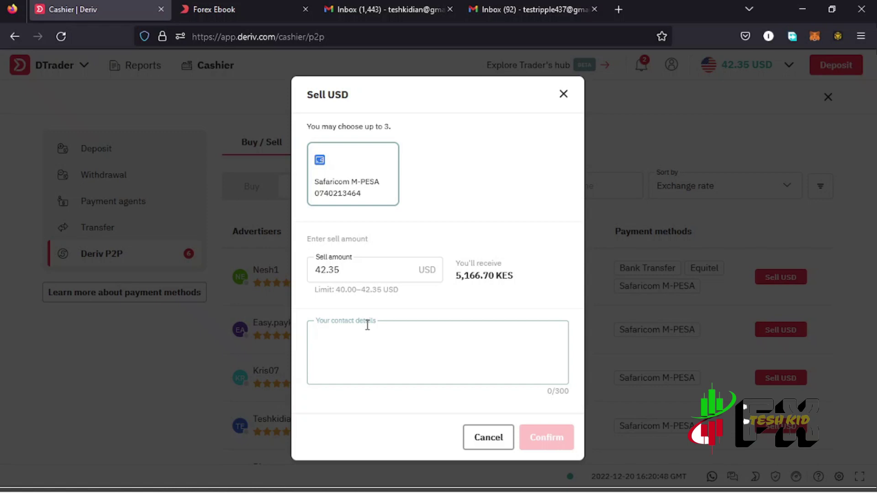
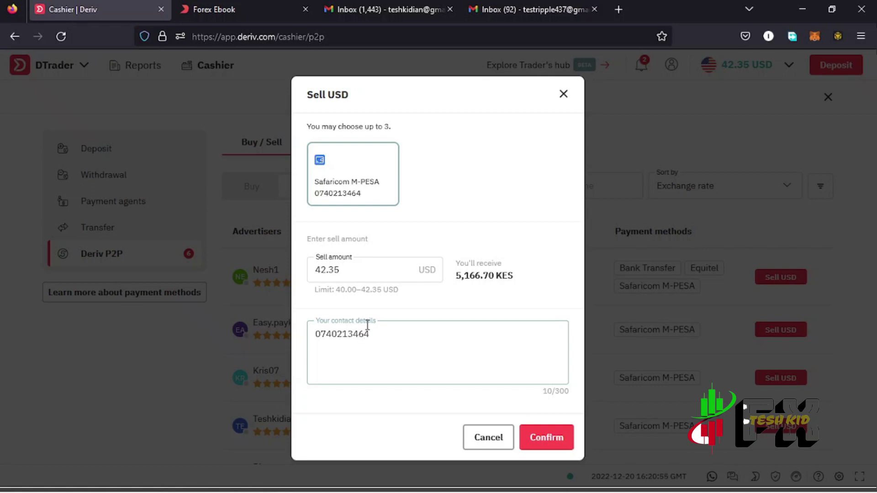
{"action": "key", "text": "Return"}
{"action": "type", "text": "call in case pf delays"}
{"action": "left_click", "coordinate": [367, 346]}
{"action": "key", "text": "BackSpace"}
{"action": "type", "text": "i"}
{"action": "left_click", "coordinate": [540, 438]}
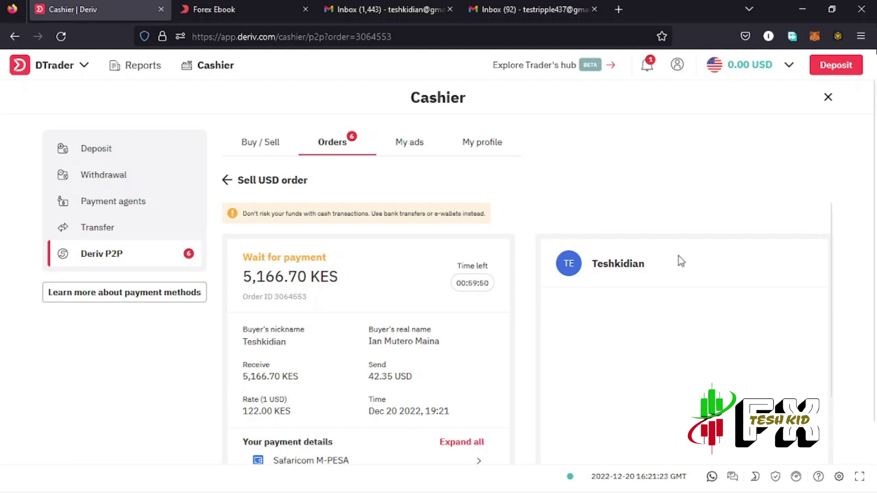
Step: Expand the M-PESA payment details and mark the buyer's payment as received
{"action": "scroll", "coordinate": [624, 321], "scroll_direction": "down", "scroll_amount": 2}
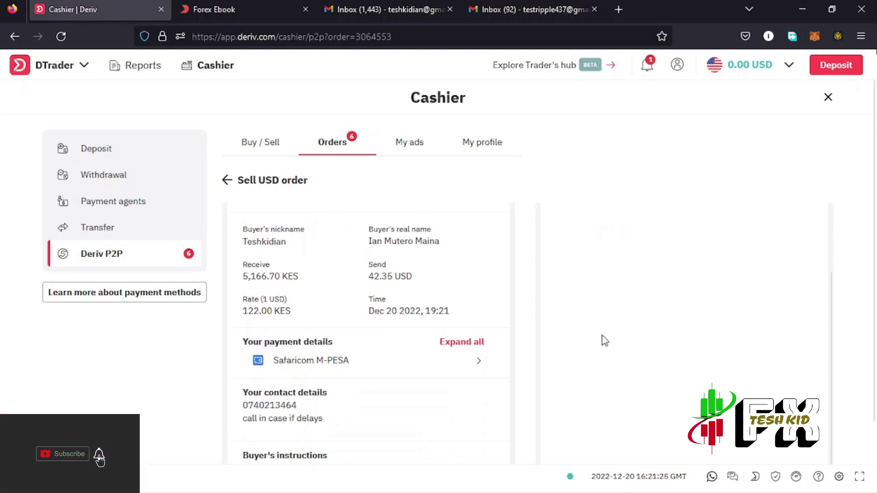
{"action": "left_click", "coordinate": [477, 364]}
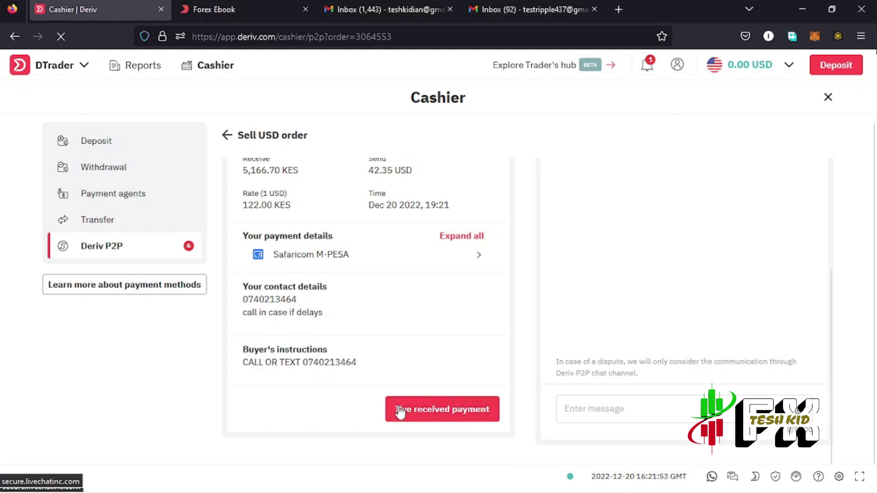
{"action": "left_click", "coordinate": [430, 411]}
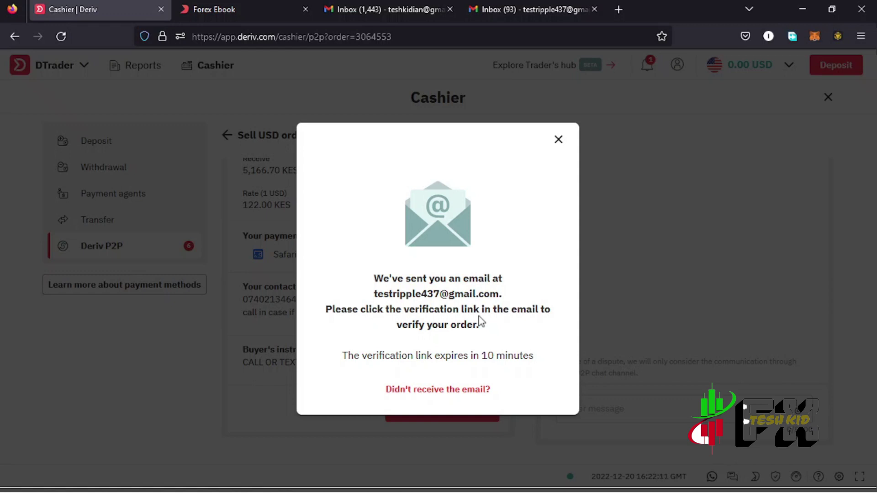
Step: In the refreshed Gmail inbox, open the 'Confirm your Deriv P2P order' email and follow its confirmation link
{"action": "left_click", "coordinate": [525, 10]}
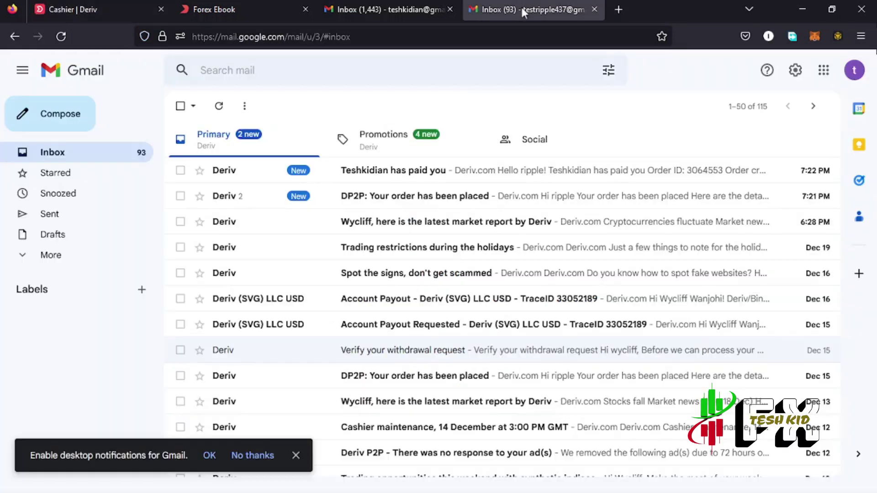
{"action": "left_click", "coordinate": [221, 111]}
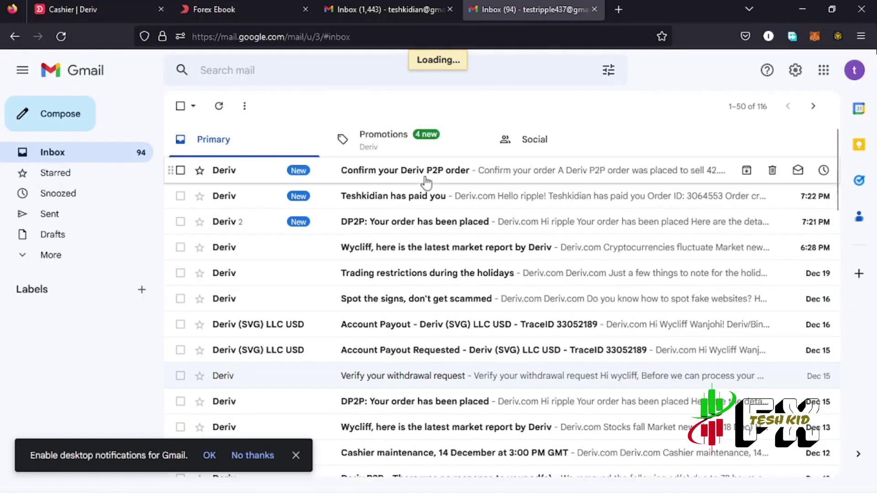
{"action": "left_click", "coordinate": [390, 171]}
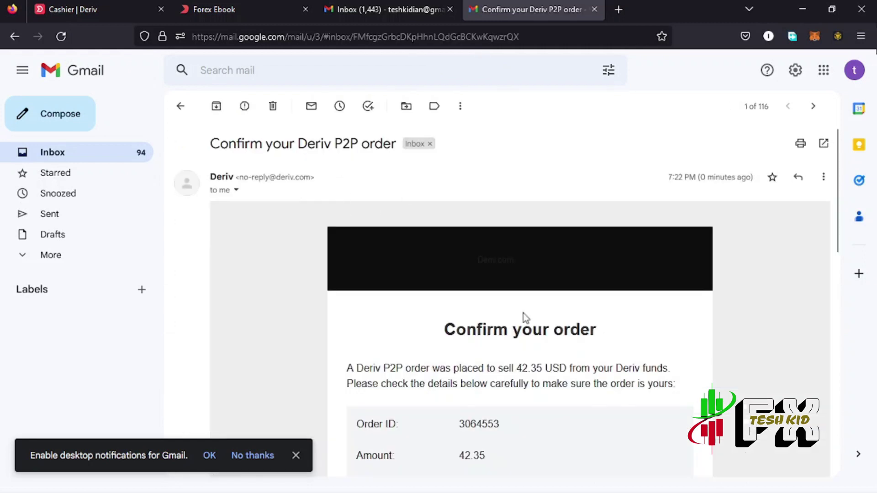
{"action": "scroll", "coordinate": [547, 313], "scroll_direction": "down", "scroll_amount": 1}
{"action": "scroll", "coordinate": [548, 313], "scroll_direction": "down", "scroll_amount": 3}
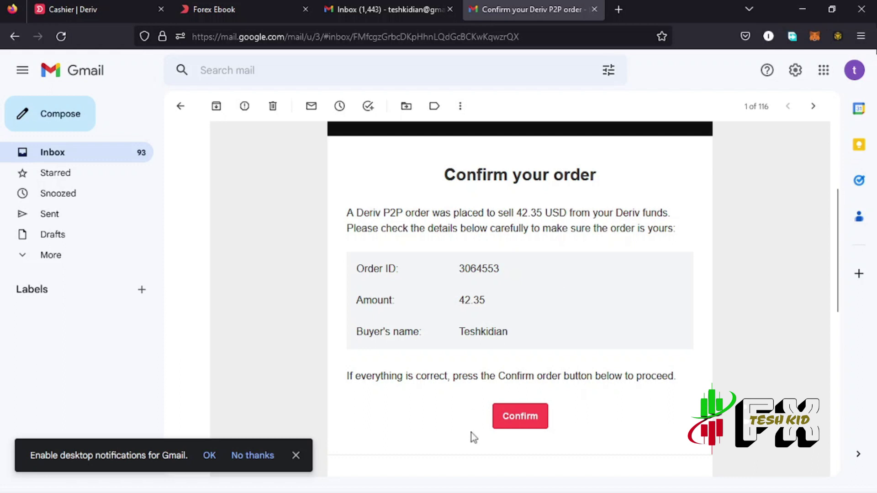
{"action": "left_click", "coordinate": [521, 426]}
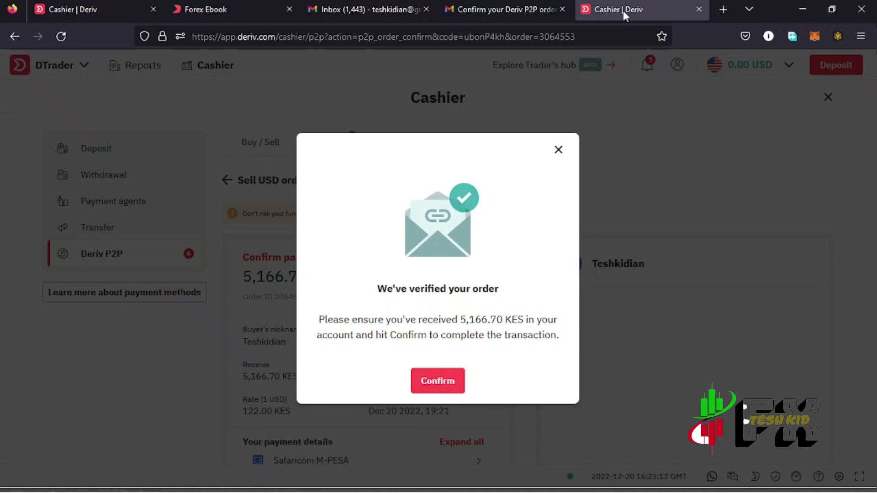
Step: Confirm receipt of 5,166.70 KES for the 42.35 USD sell order, rate the buyer five stars, and return to Orders
{"action": "left_click", "coordinate": [438, 383]}
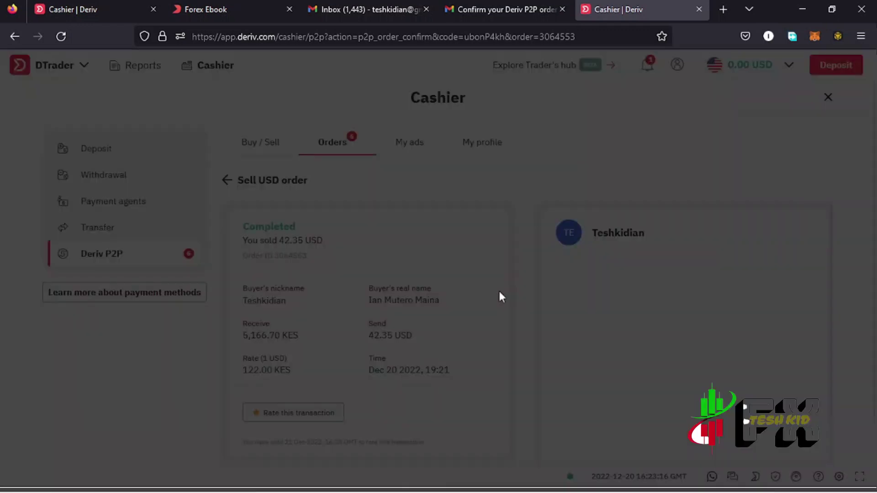
{"action": "left_click", "coordinate": [419, 256]}
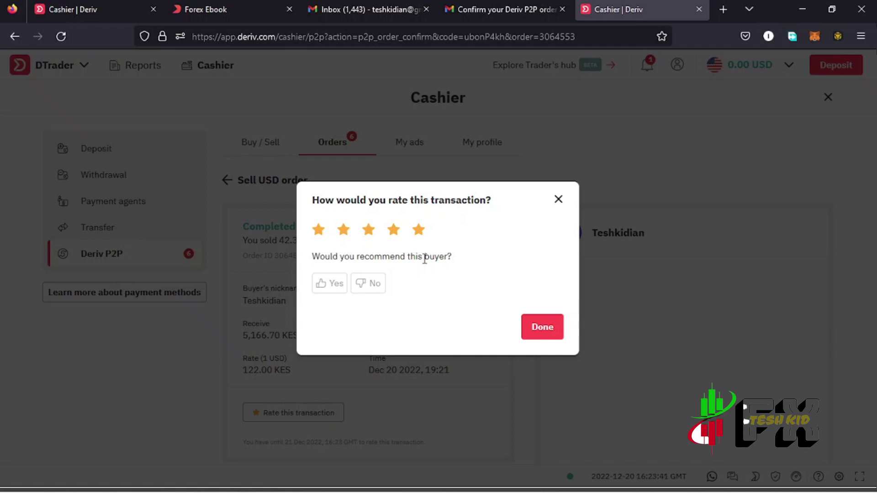
{"action": "left_click", "coordinate": [542, 327]}
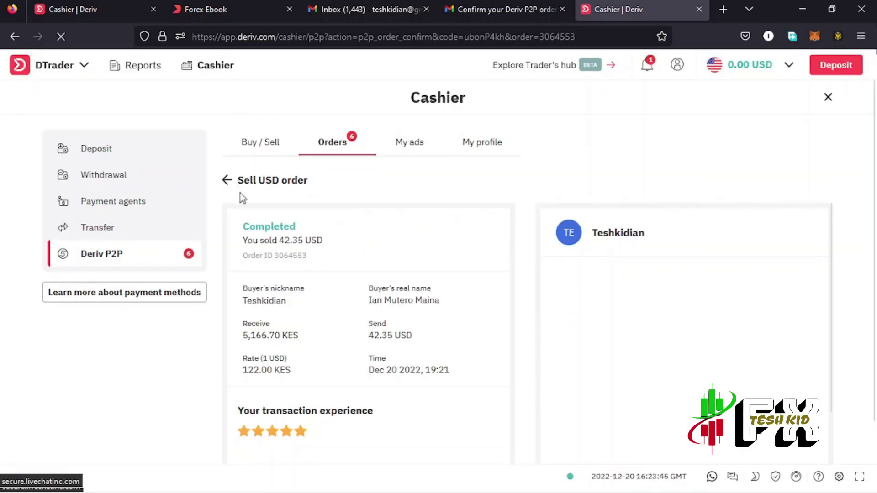
{"action": "left_click", "coordinate": [227, 180]}
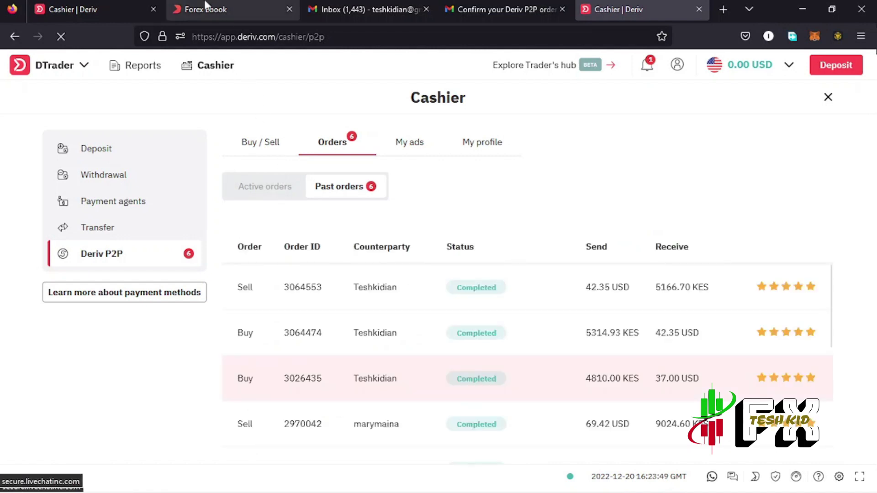
Step: Return to the Forex Ebook tab showing the free 'How to trade the forex market' guide
{"action": "left_click", "coordinate": [215, 8]}
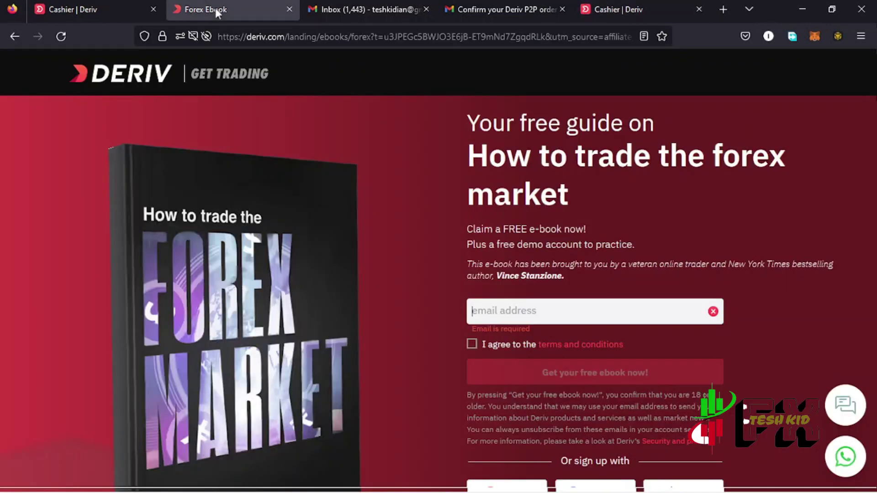